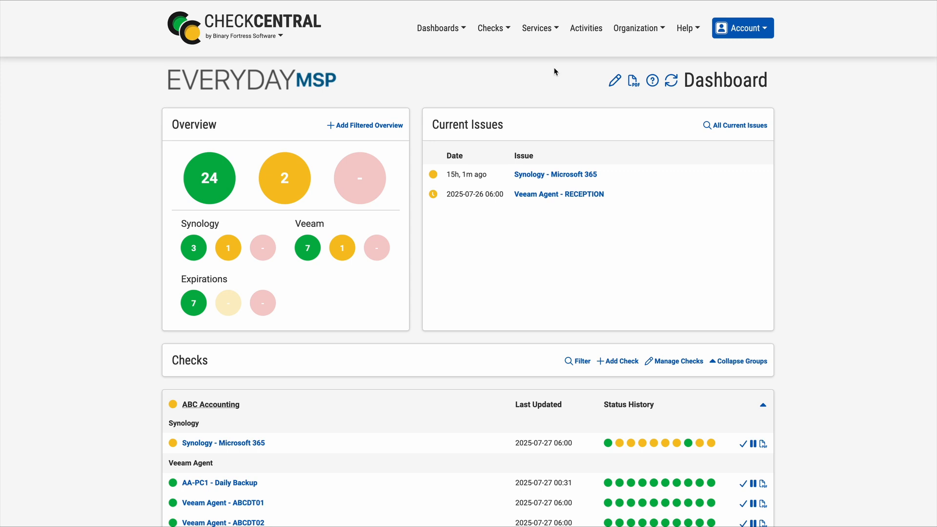
Start adding a new Datto BCDR direct integration from the available direct integrations.
click(542, 33)
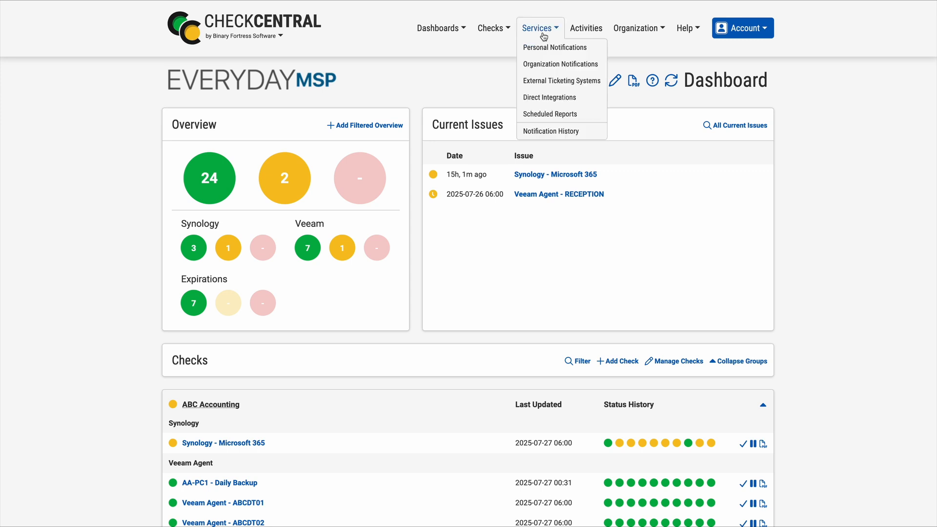
click(562, 102)
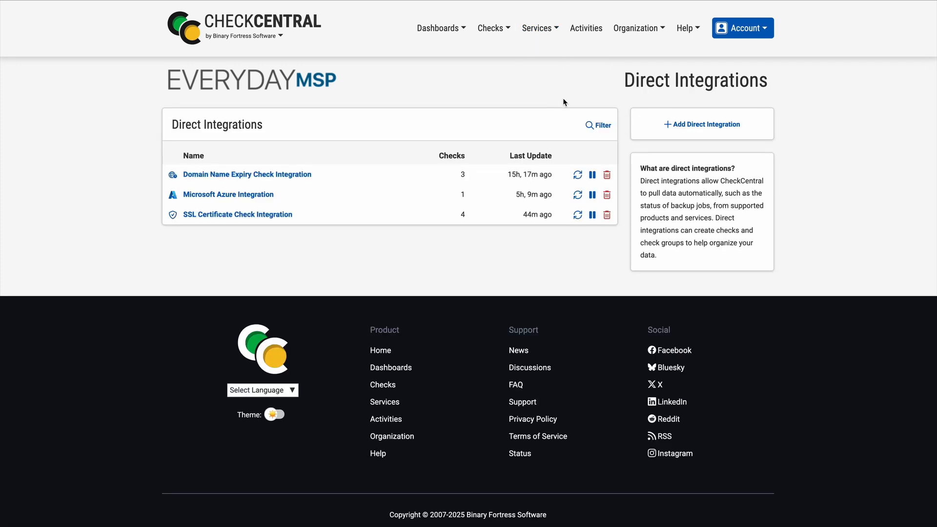
click(704, 125)
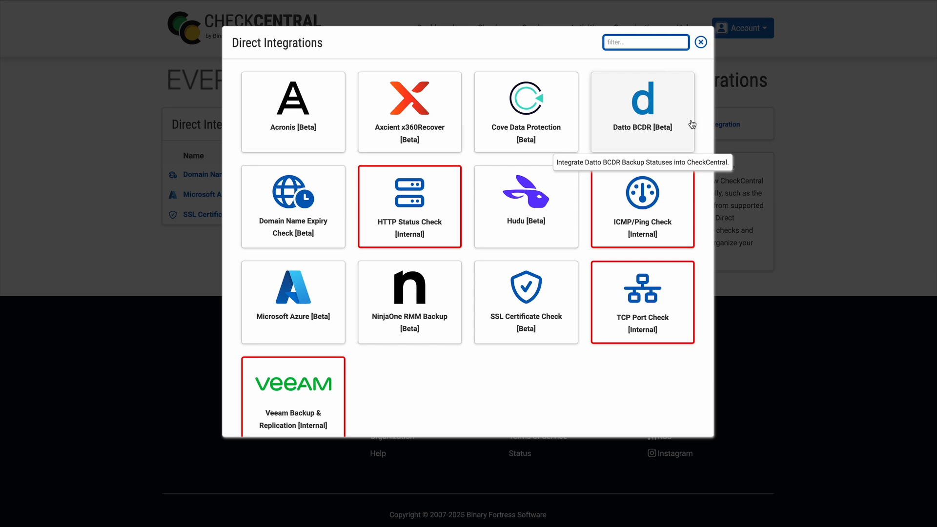
click(692, 125)
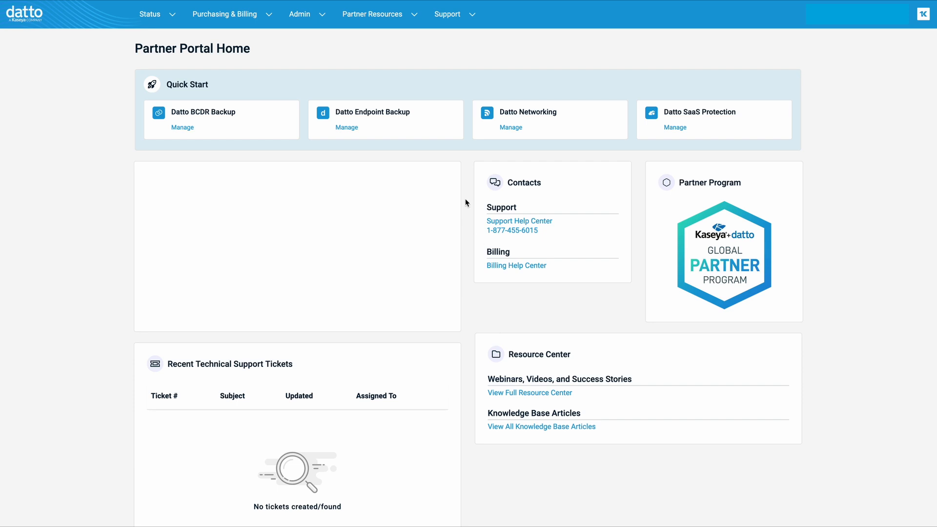
Create an API key named CheckCentral in the portal's integration settings, leaving the optional contact, vendor and organization fields empty.
click(324, 17)
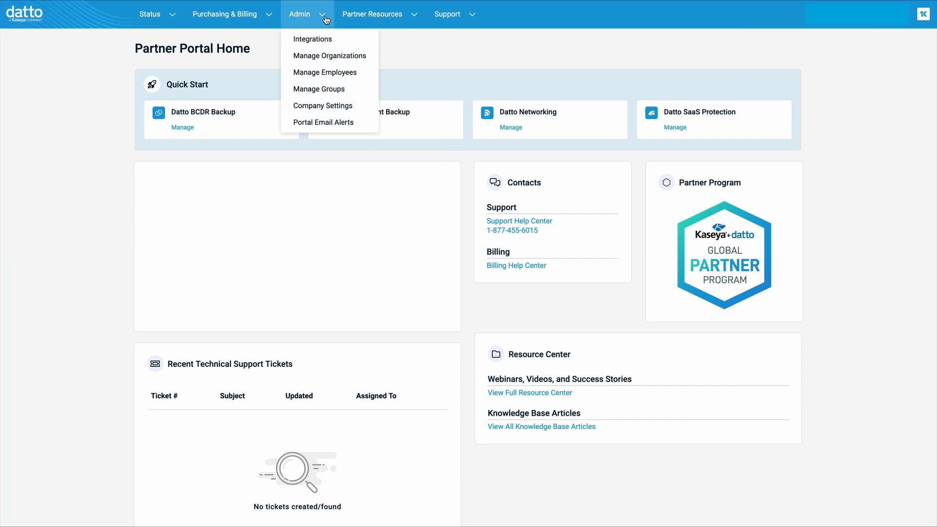
click(327, 43)
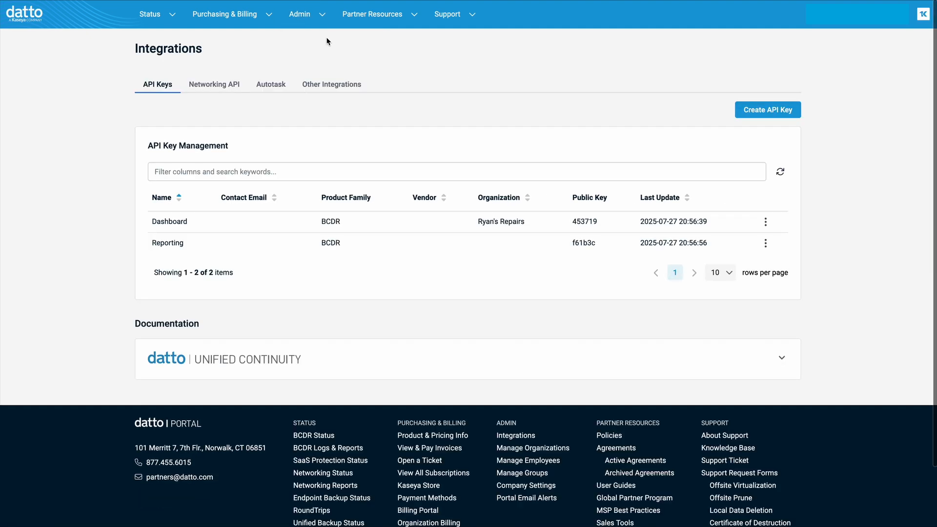
click(769, 109)
click(711, 90)
text(CheckCentral)
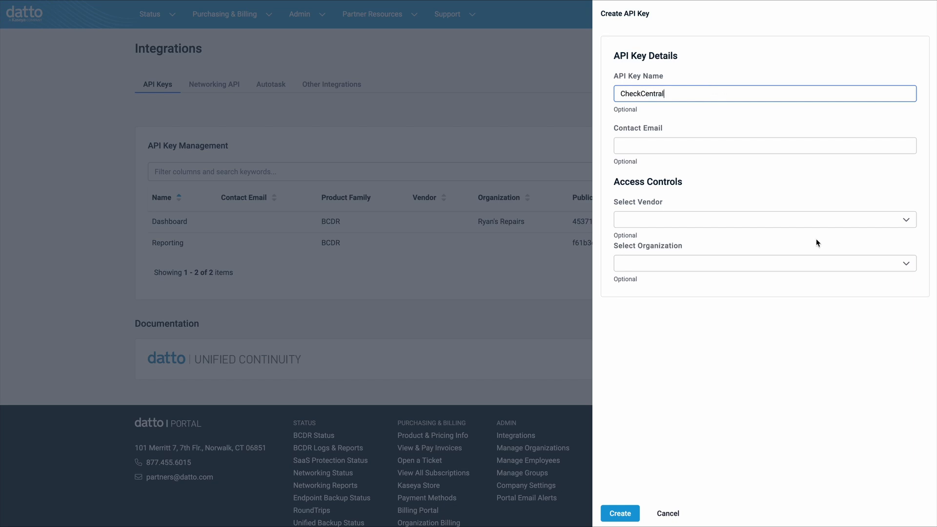
click(632, 519)
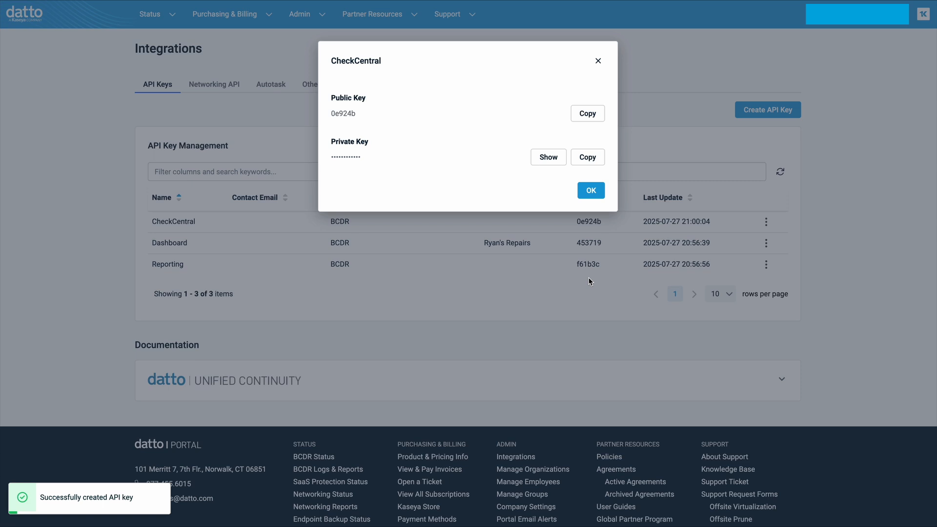
Copy the new API key's public and private keys, and dismiss the key details.
click(597, 114)
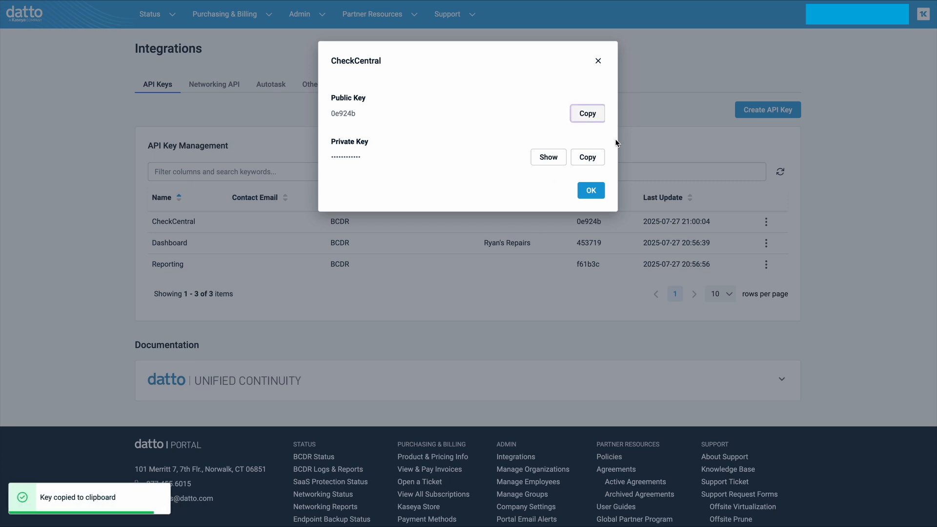
click(598, 158)
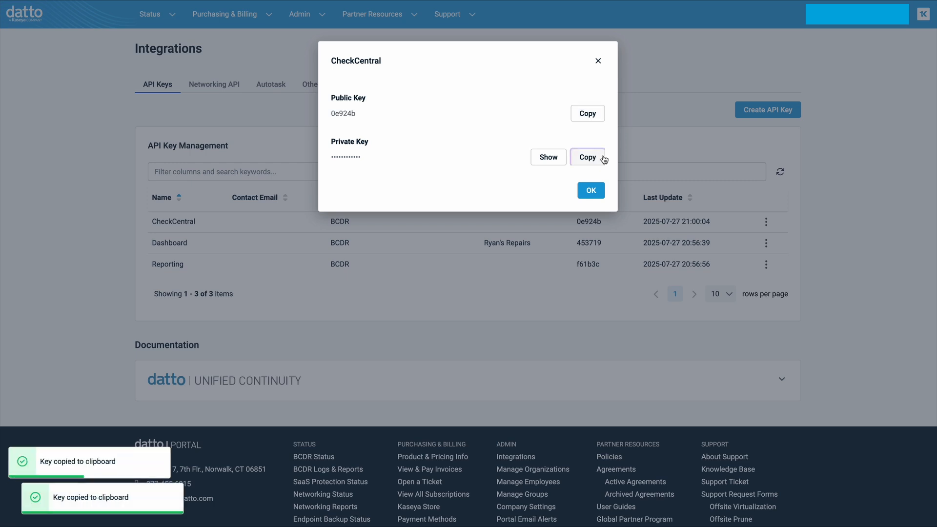
click(591, 191)
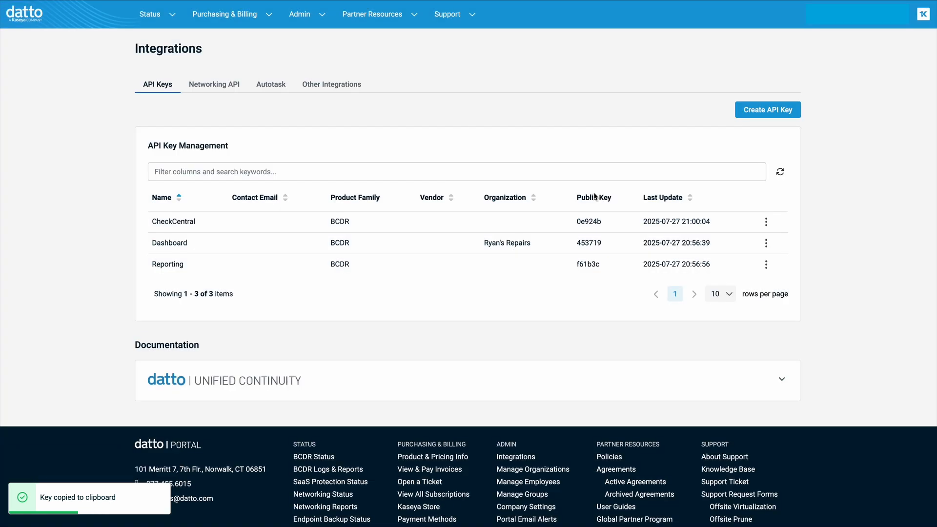
In CheckCentral, paste the public key and private key into the Datto BCDR integration and continue to group assignment.
click(424, 244)
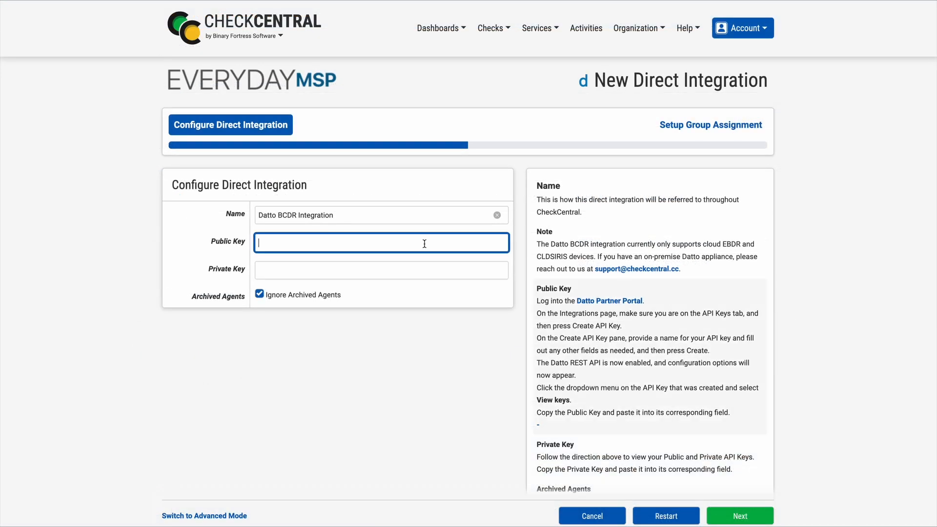
key(ctrl+v)
click(382, 271)
key(ctrl+v)
click(362, 382)
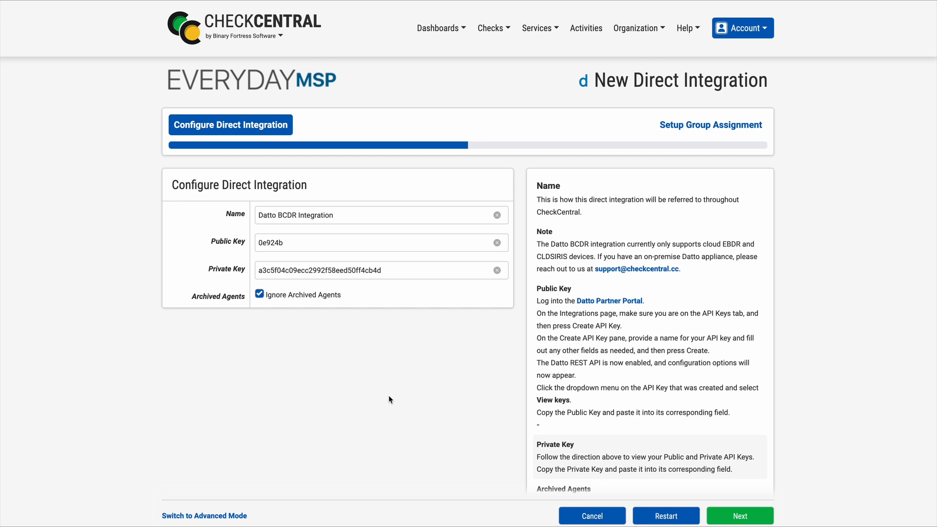
click(762, 520)
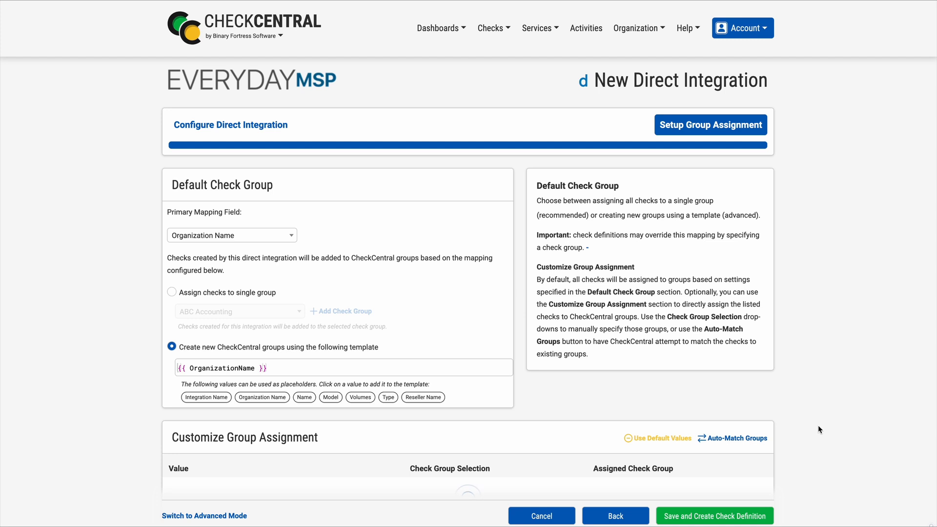
Keep the Organization Name mapping with the OrganizationName group template and default assignments, and save to create a check definition.
scroll(818, 427, down, 1)
scroll(817, 430, down, 2)
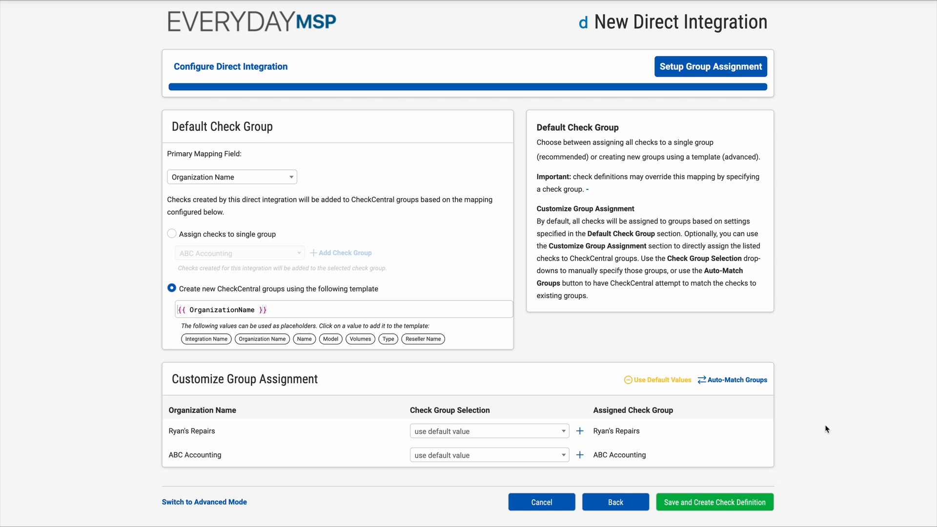
click(766, 506)
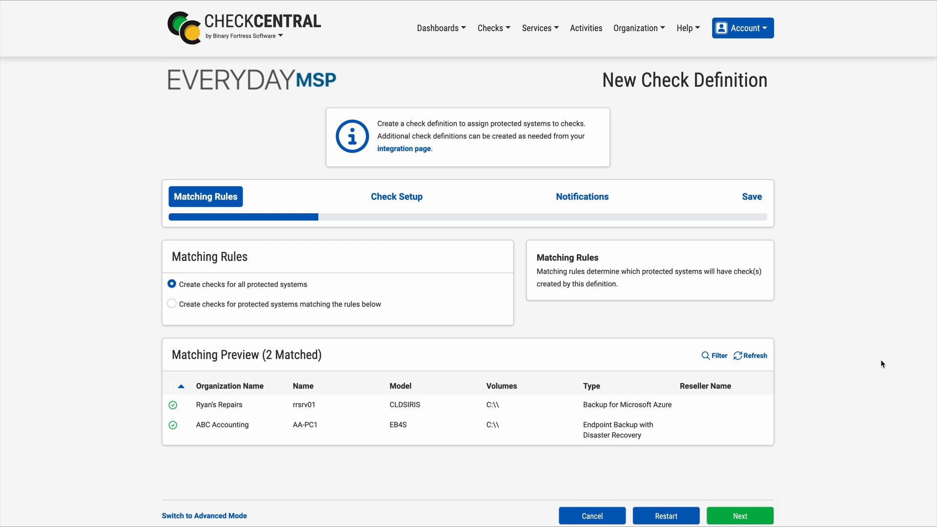
Accept check creation for all protected systems, with the default name and label templates and default group mapping.
click(758, 512)
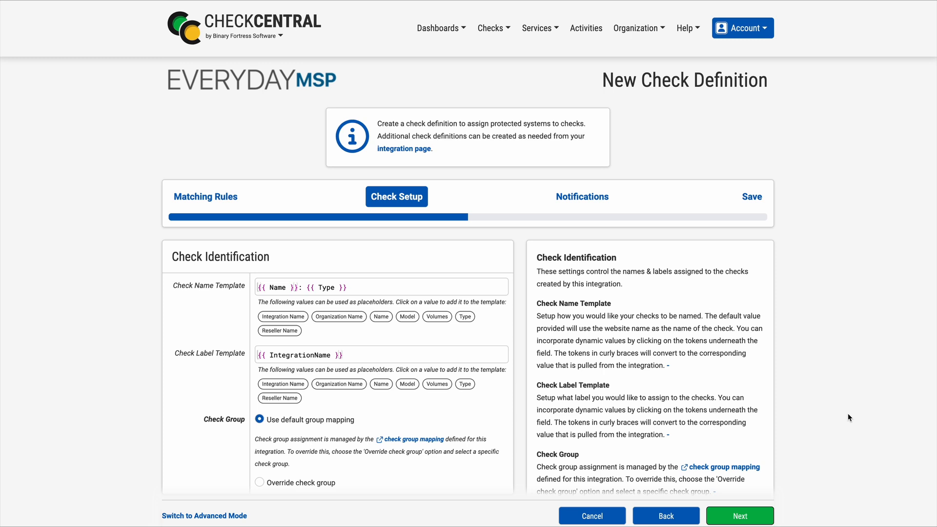
click(756, 521)
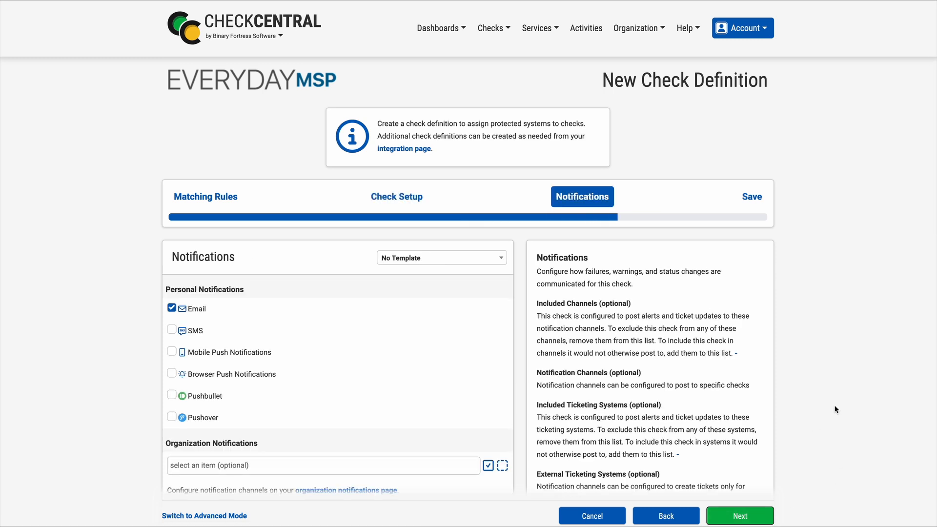
Review the check definition's notification settings and accept them with personal email notifications enabled.
scroll(836, 409, down, 1)
scroll(835, 408, down, 2)
scroll(835, 409, down, 2)
scroll(835, 409, down, 2)
scroll(836, 409, down, 2)
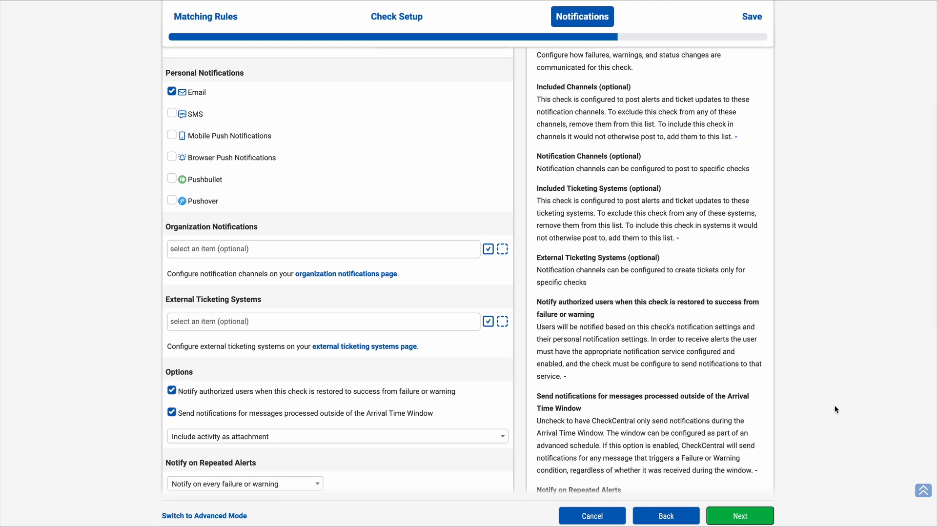
scroll(836, 409, down, 3)
scroll(835, 408, down, 2)
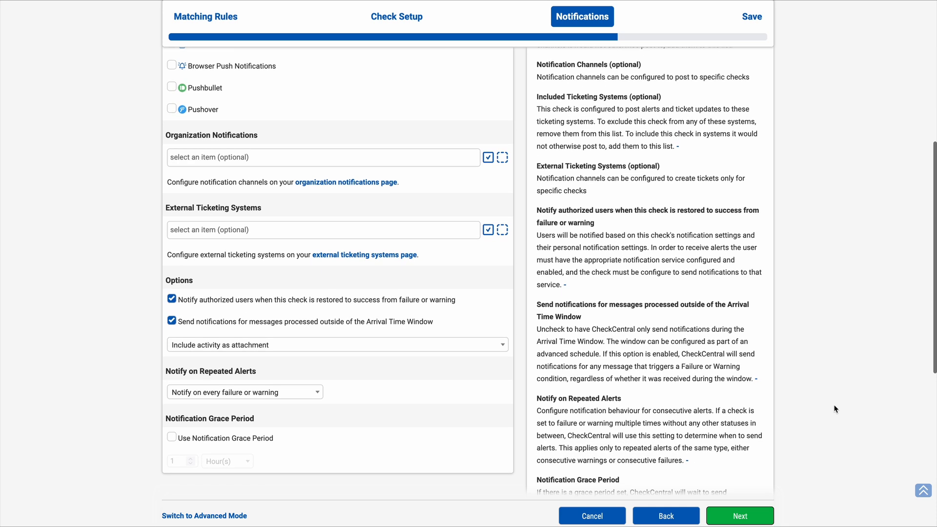
click(758, 518)
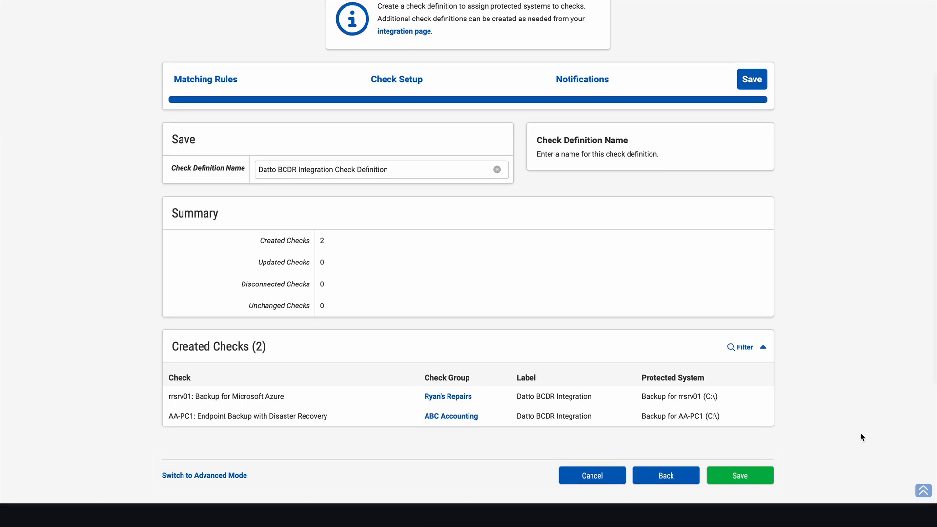
Review the summary of checks and save the definition under the name Datto BCDR Integration Check Definition.
scroll(862, 438, up, 1)
scroll(862, 437, up, 1)
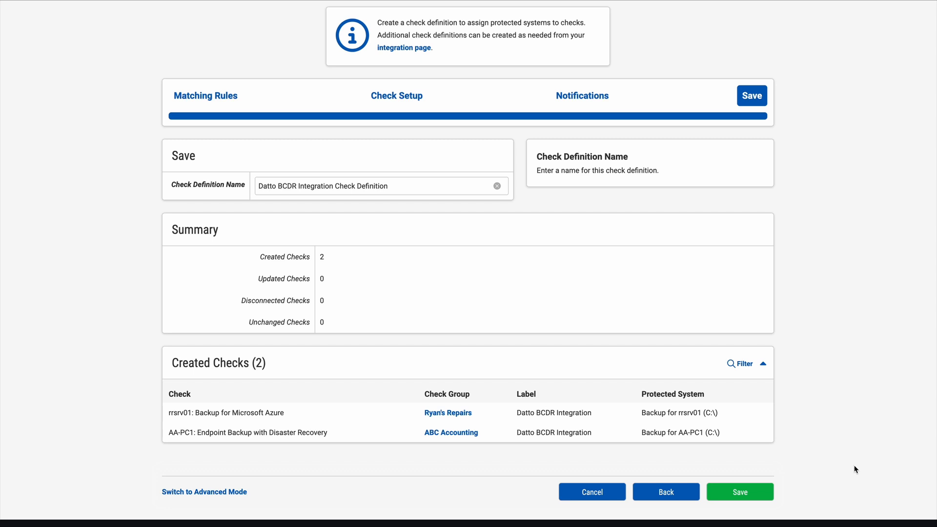
click(763, 497)
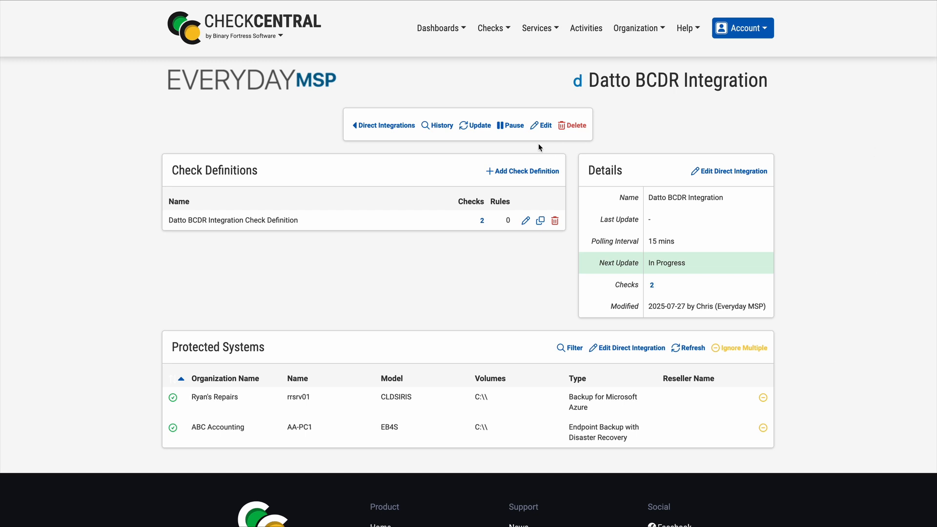
Request an immediate update of the Datto BCDR integration.
click(477, 125)
click(566, 115)
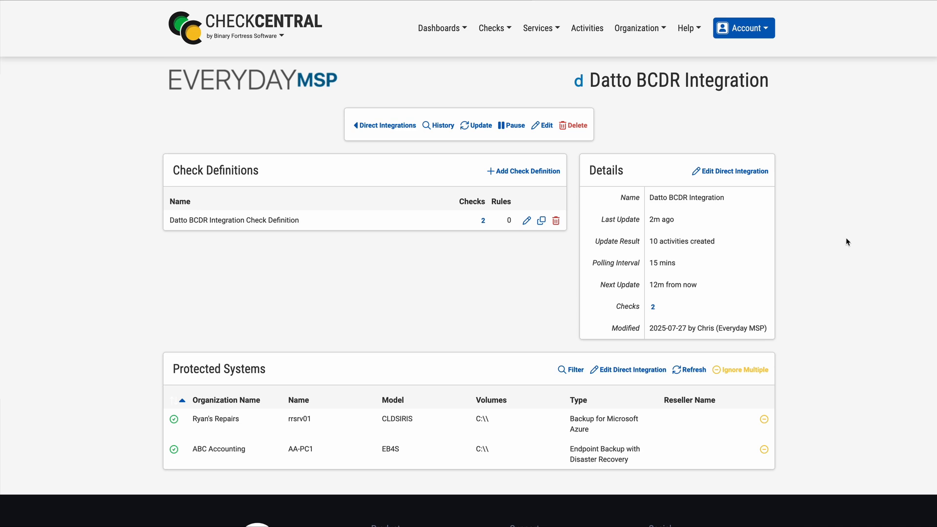
Examine the check definition's AA-PC1: Endpoint Backup with Disaster Recovery check and view its most recent backup activity.
click(484, 221)
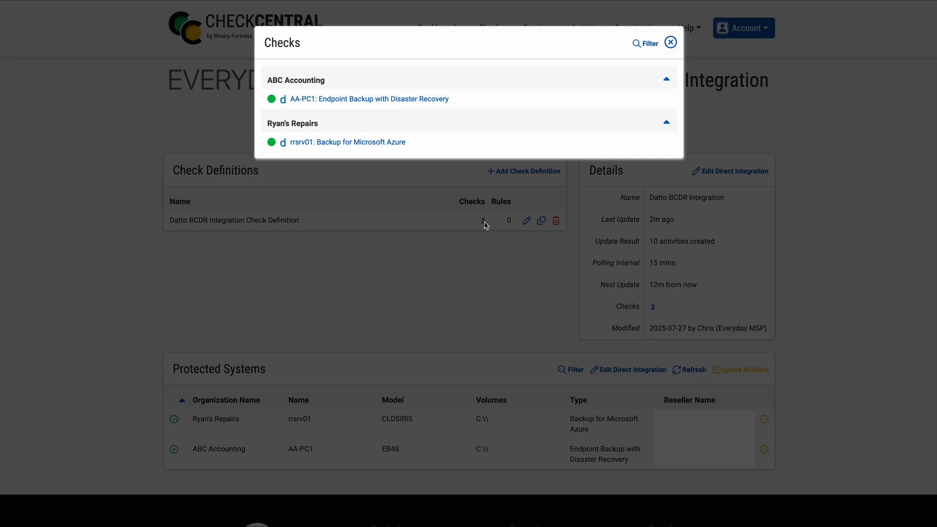
click(426, 100)
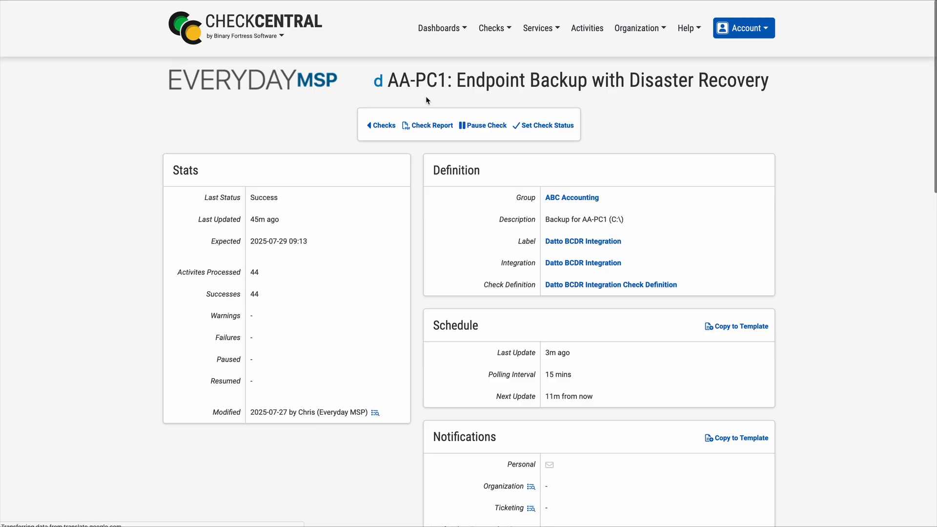
scroll(835, 275, down, 1)
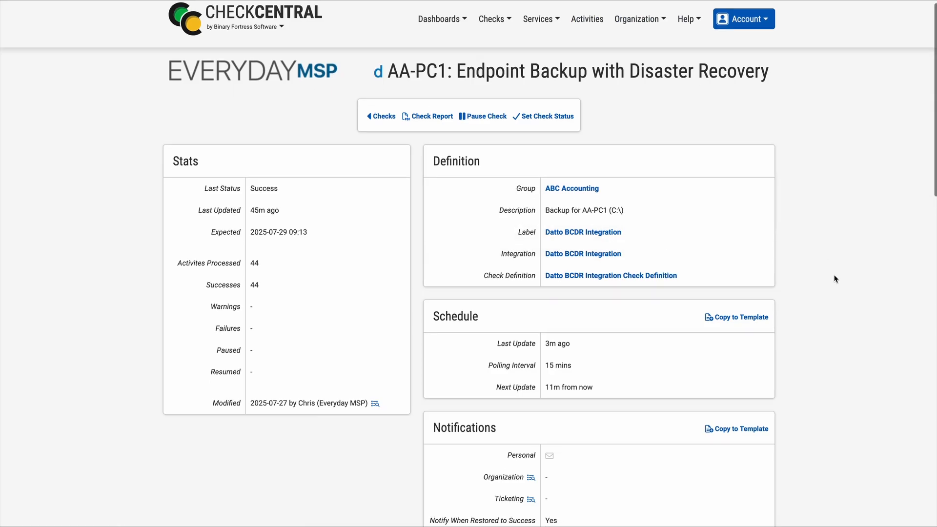
scroll(833, 274, down, 3)
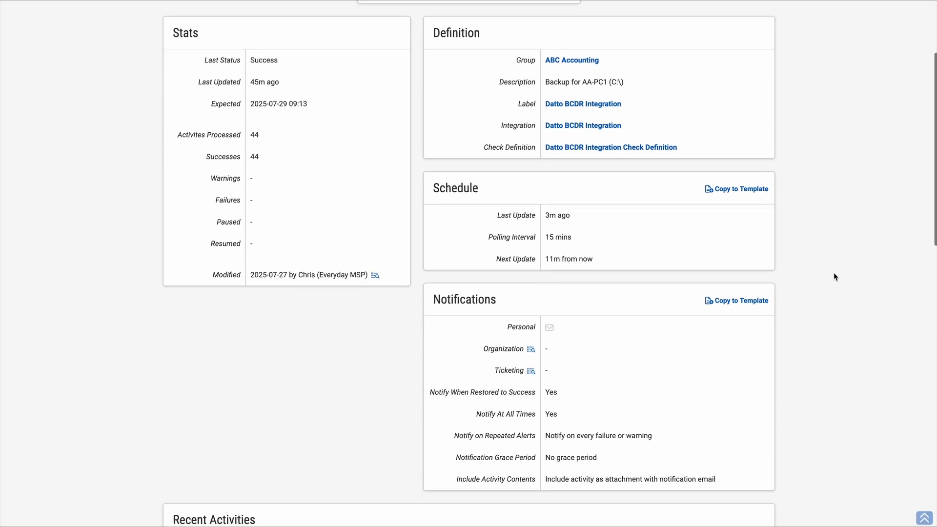
scroll(833, 276, down, 1)
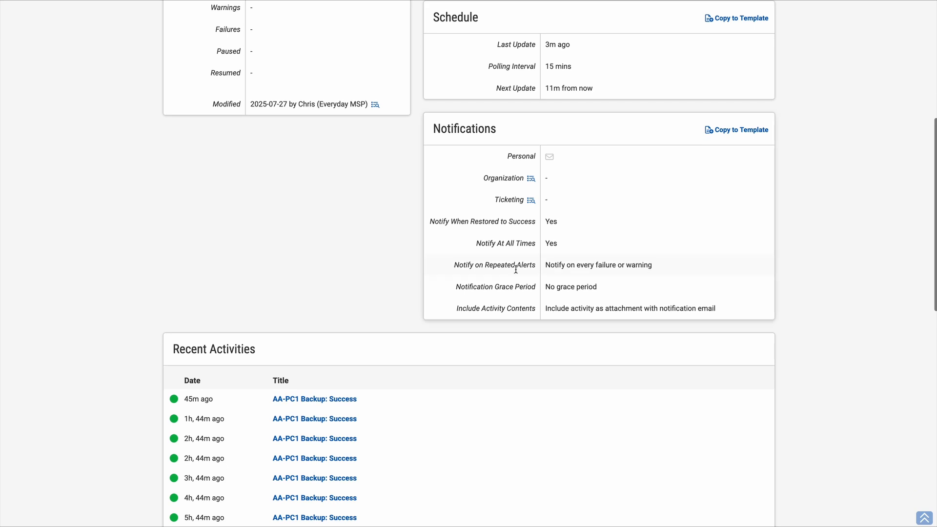
click(347, 399)
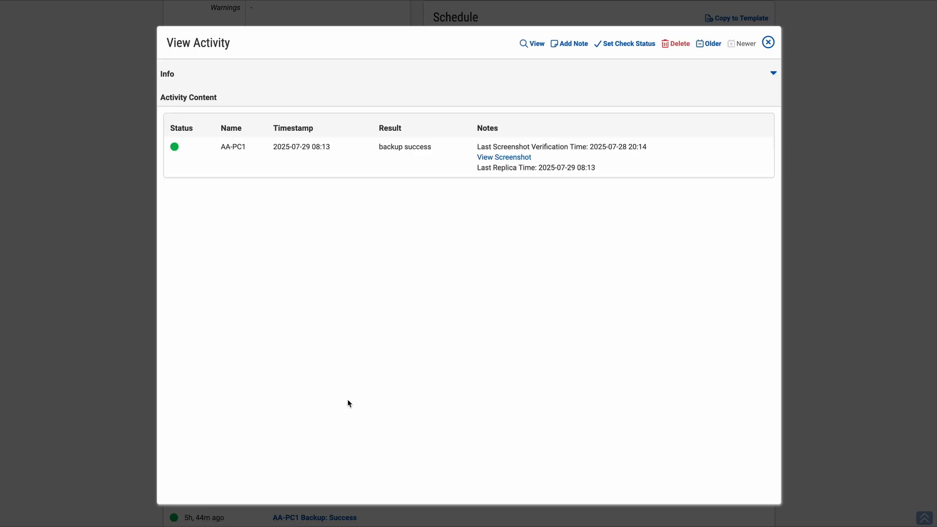